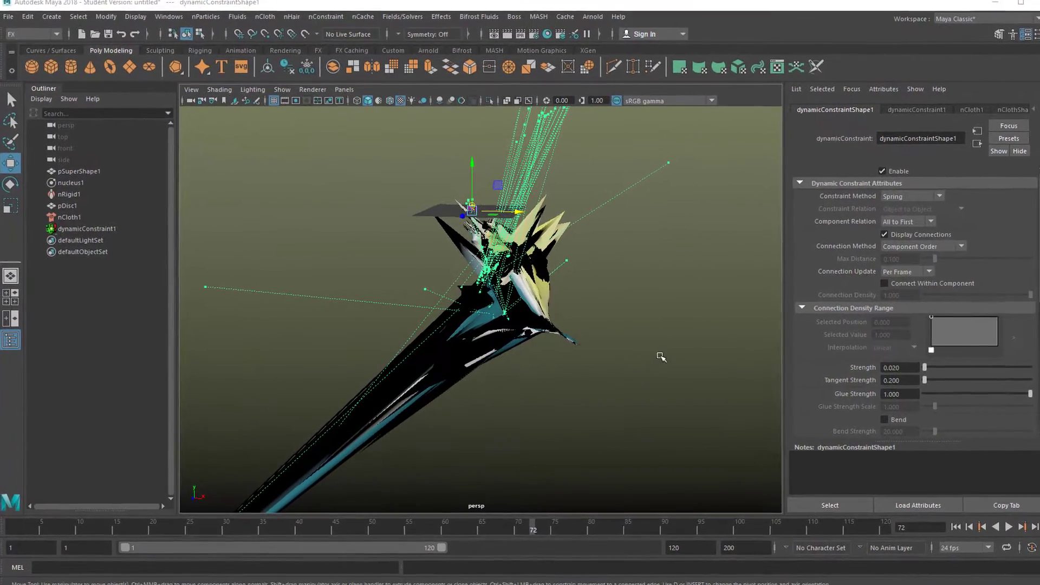
- Orbit, pan and zoom around the torn cloth and red disc to frame them
{"action": "left_click_drag", "start_coordinate": [613, 356], "coordinate": [927, 348], "text": "alt"}
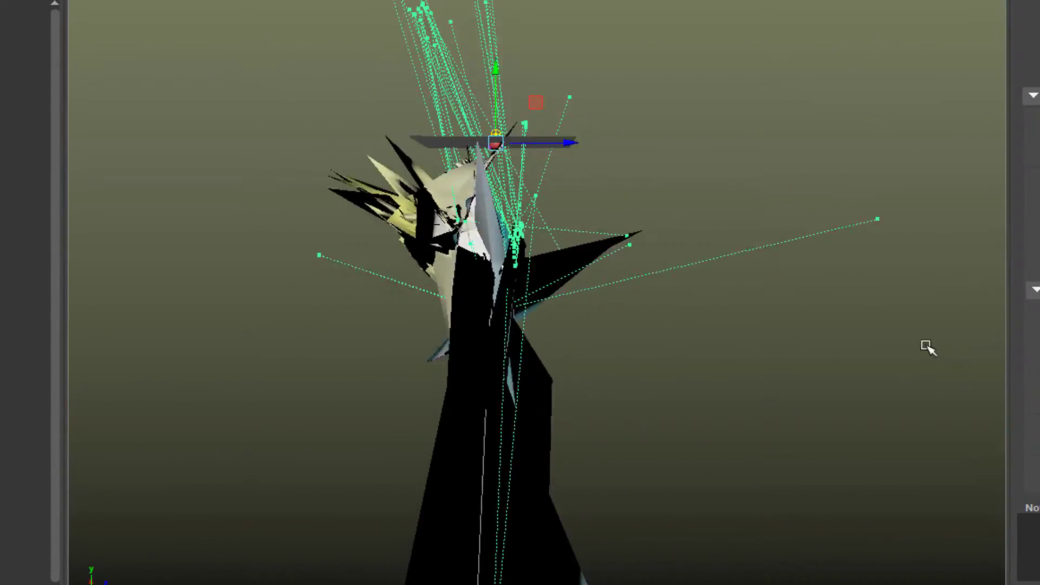
{"action": "left_click_drag", "start_coordinate": [845, 408], "coordinate": [654, 358], "text": "alt"}
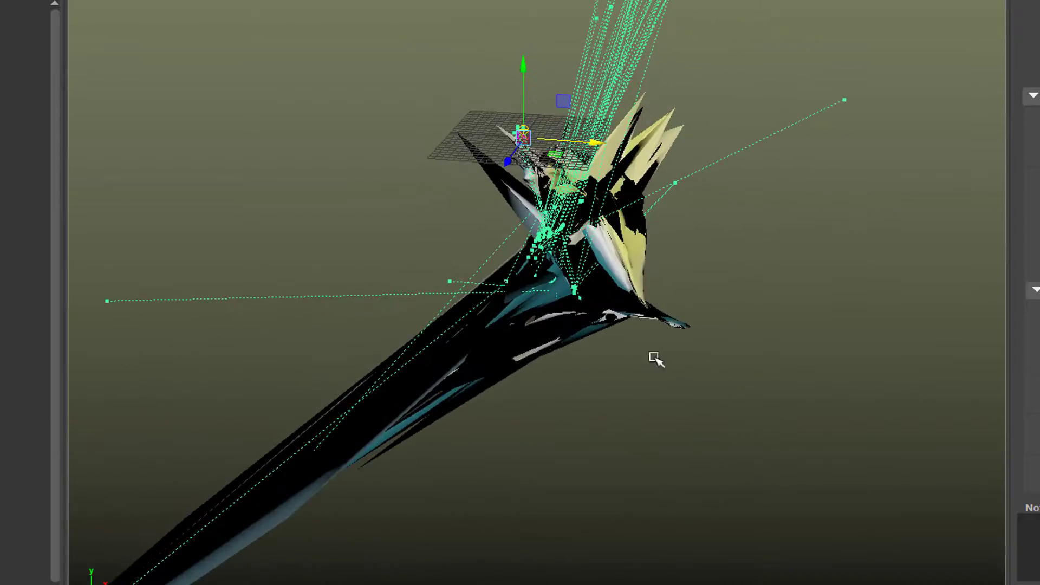
{"action": "left_click_drag", "start_coordinate": [573, 445], "coordinate": [980, 413], "text": "alt"}
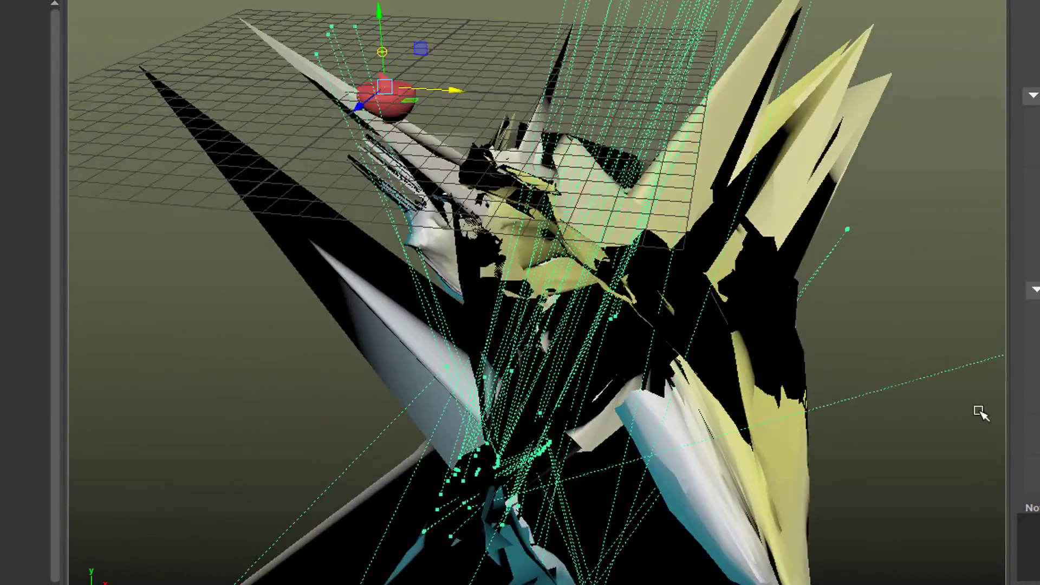
{"action": "left_click_drag", "start_coordinate": [691, 431], "coordinate": [852, 470], "text": "alt"}
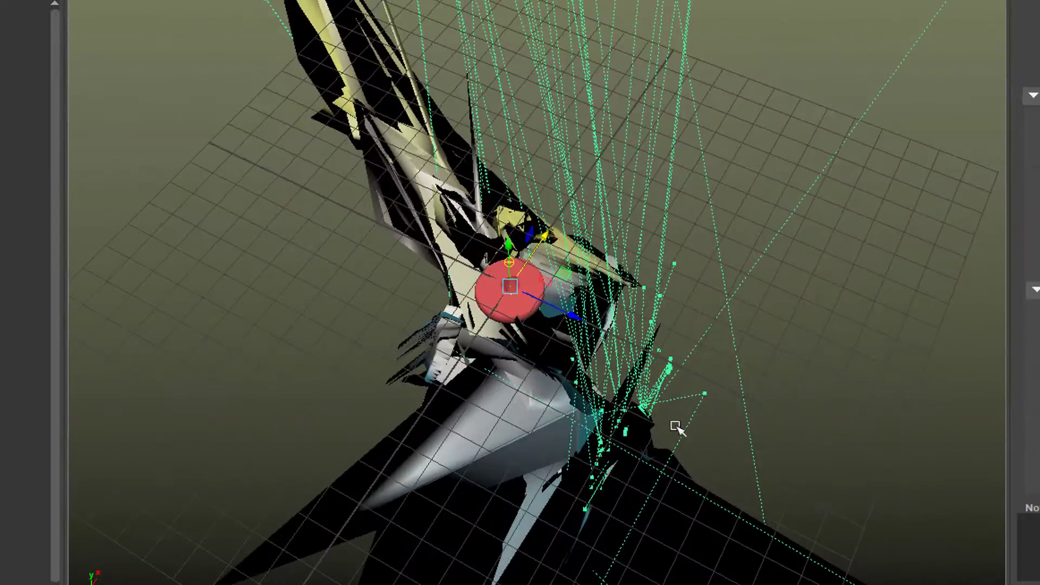
{"action": "right_click_drag", "start_coordinate": [675, 426], "coordinate": [838, 418], "text": "alt"}
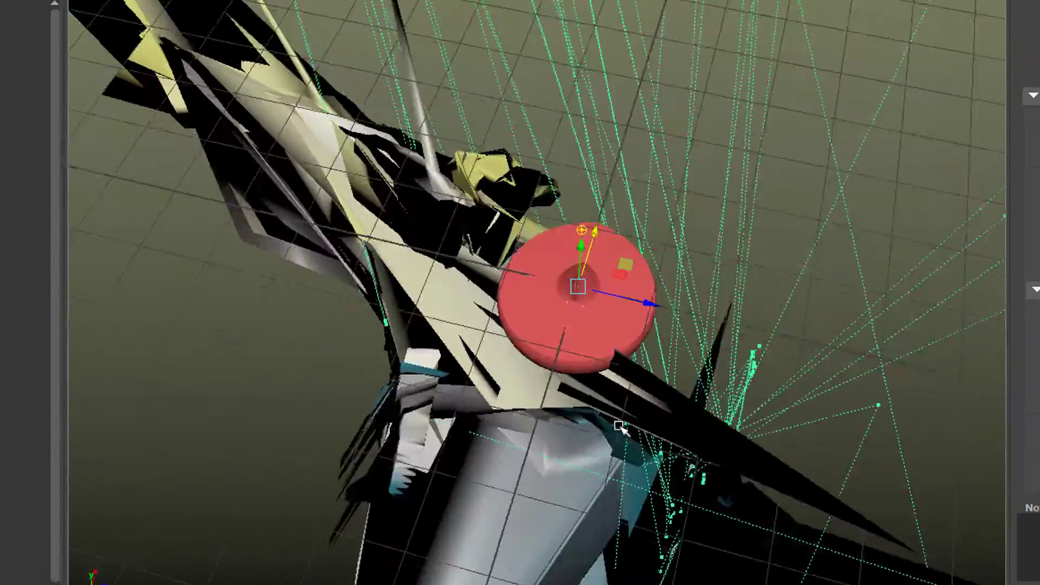
{"action": "right_click_drag", "start_coordinate": [777, 401], "coordinate": [622, 421], "text": "alt"}
{"action": "left_click_drag", "start_coordinate": [607, 427], "coordinate": [501, 460], "text": "alt"}
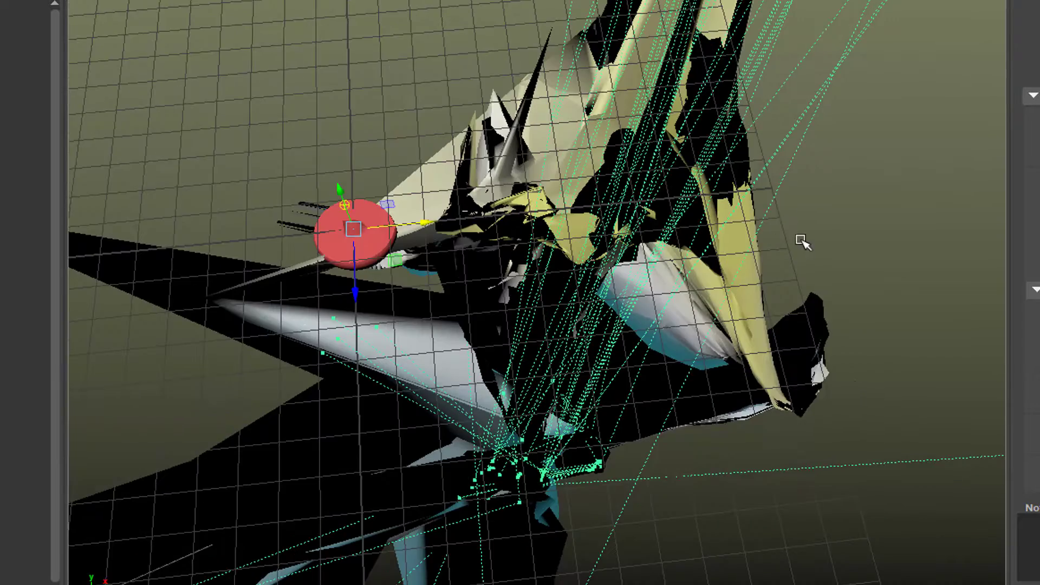
{"action": "right_click_drag", "start_coordinate": [764, 281], "coordinate": [645, 325], "text": "alt"}
{"action": "left_click_drag", "start_coordinate": [709, 347], "coordinate": [657, 274], "text": "alt"}
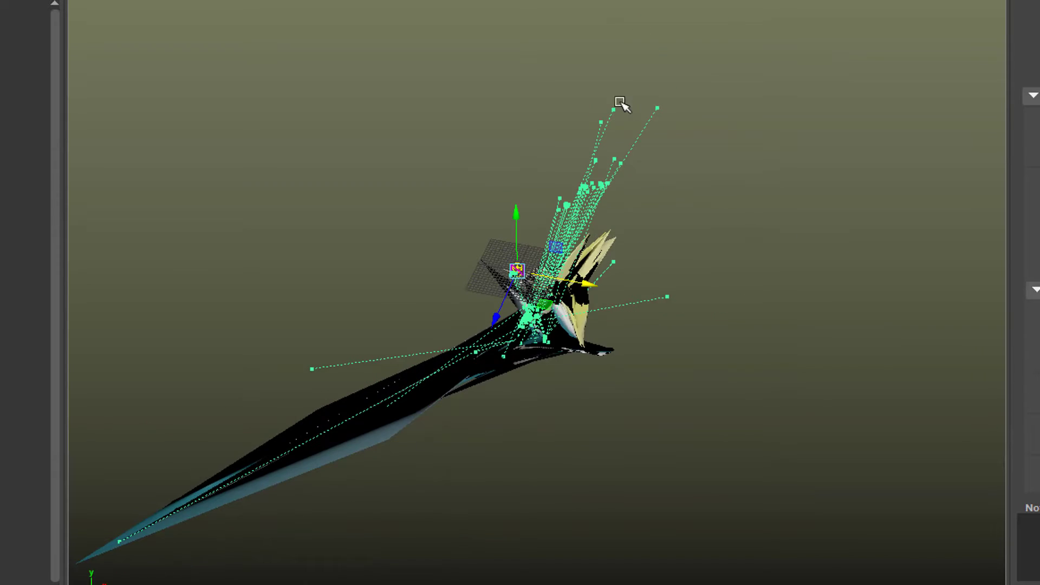
{"action": "scroll", "coordinate": [499, 365], "scroll_direction": "up", "scroll_amount": 6}
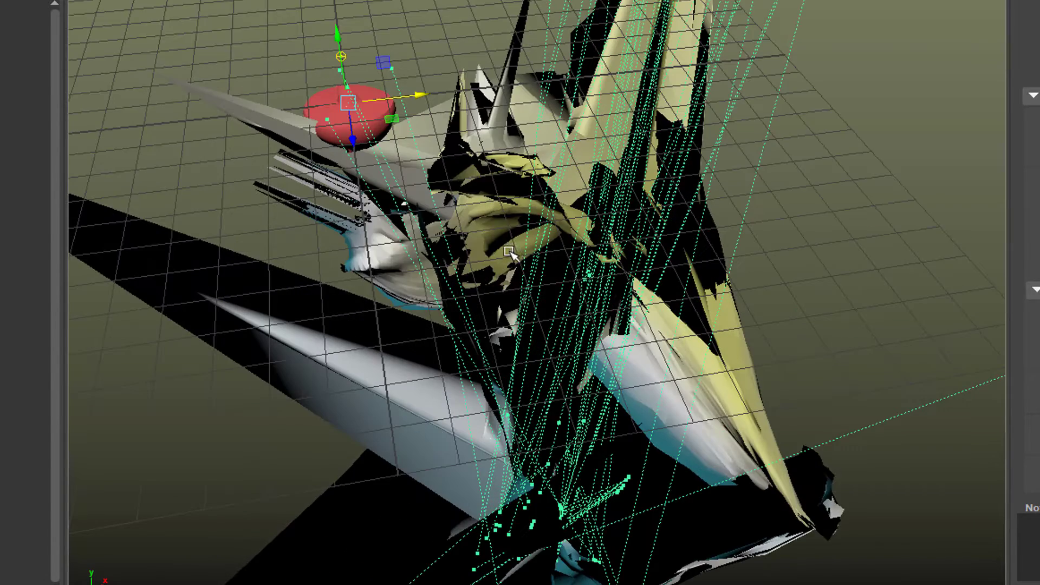
{"action": "middle_click_drag", "start_coordinate": [509, 251], "coordinate": [719, 331], "text": "alt"}
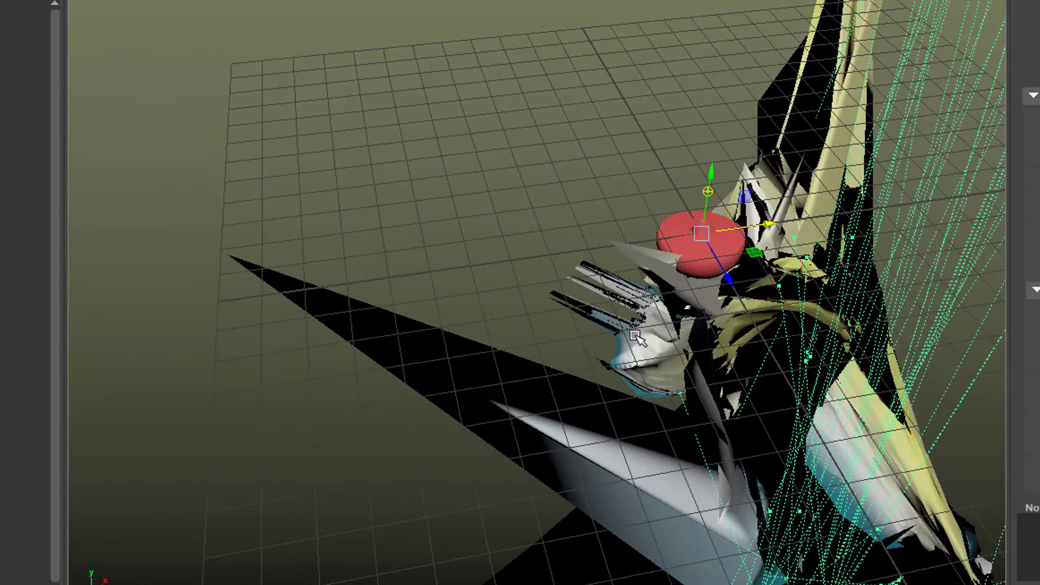
{"action": "right_click_drag", "start_coordinate": [636, 337], "coordinate": [792, 341], "text": "alt"}
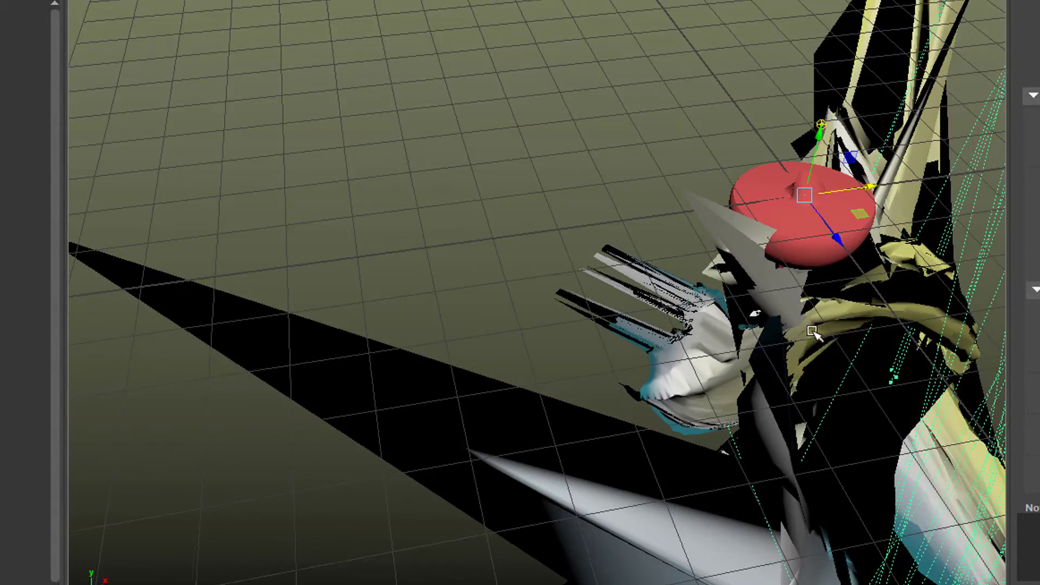
{"action": "left_click_drag", "start_coordinate": [813, 331], "coordinate": [613, 340], "text": "alt"}
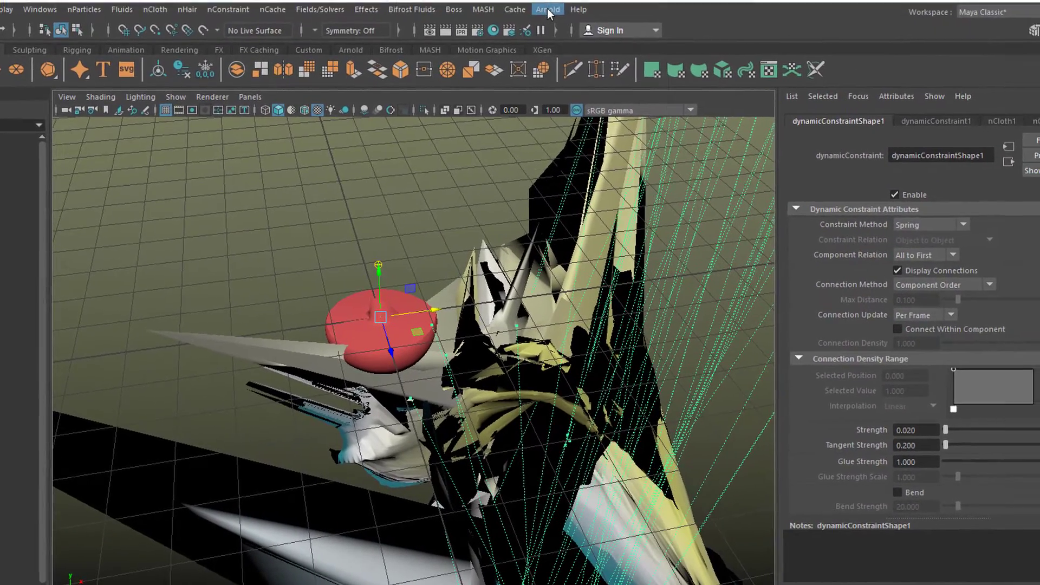
- Add an Arnold Skydome Light and render the torn cloth in the Arnold RenderView
{"action": "left_click", "coordinate": [548, 10]}
{"action": "mouse_move", "coordinate": [584, 82]}
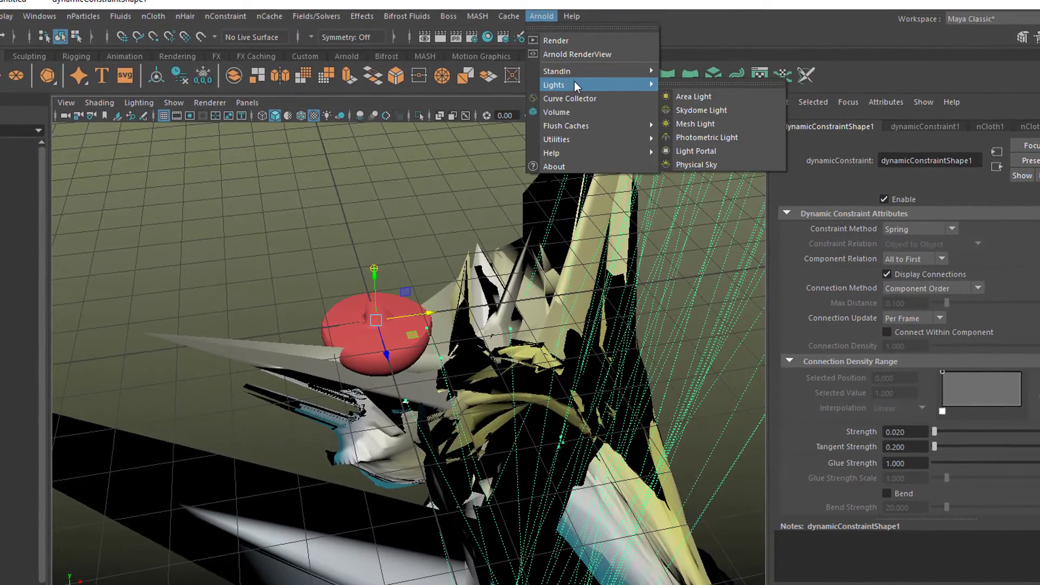
{"action": "left_click", "coordinate": [702, 109]}
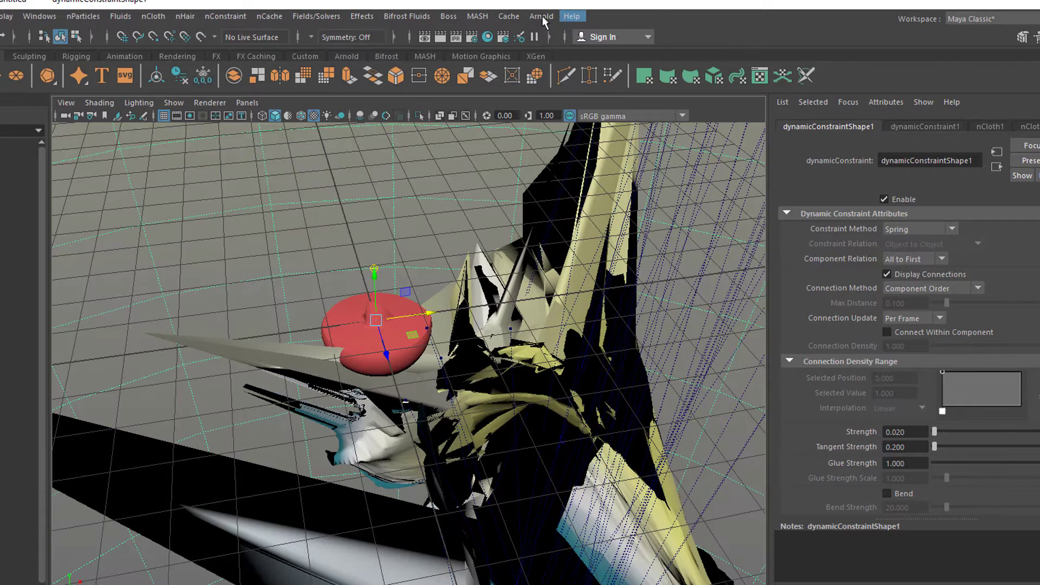
{"action": "left_click", "coordinate": [541, 14]}
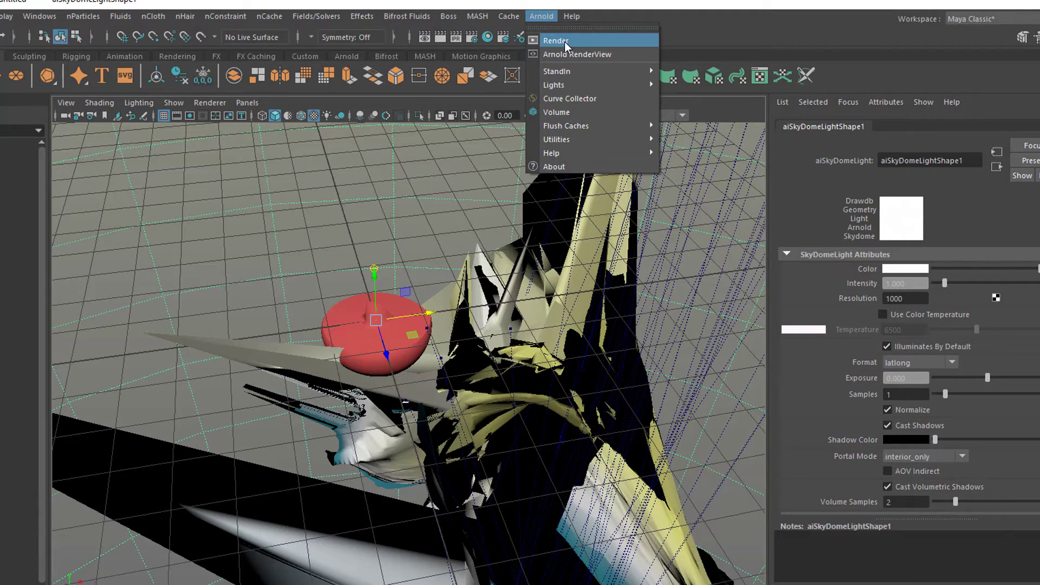
{"action": "left_click", "coordinate": [577, 51]}
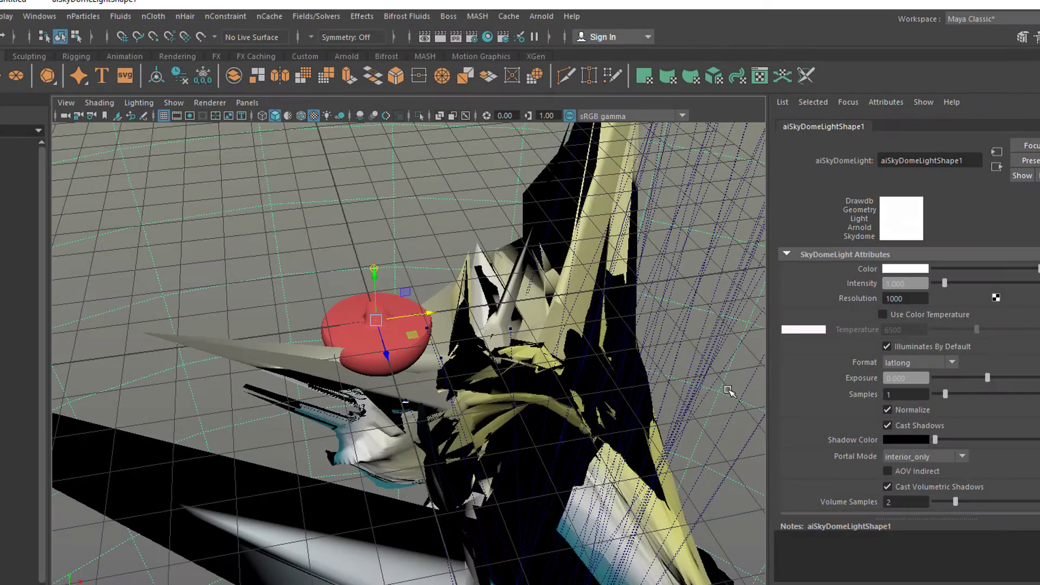
- Tumble the perspective view and dolly out to see the whole stretched cloth
{"action": "left_click_drag", "start_coordinate": [725, 390], "coordinate": [483, 436], "text": "alt"}
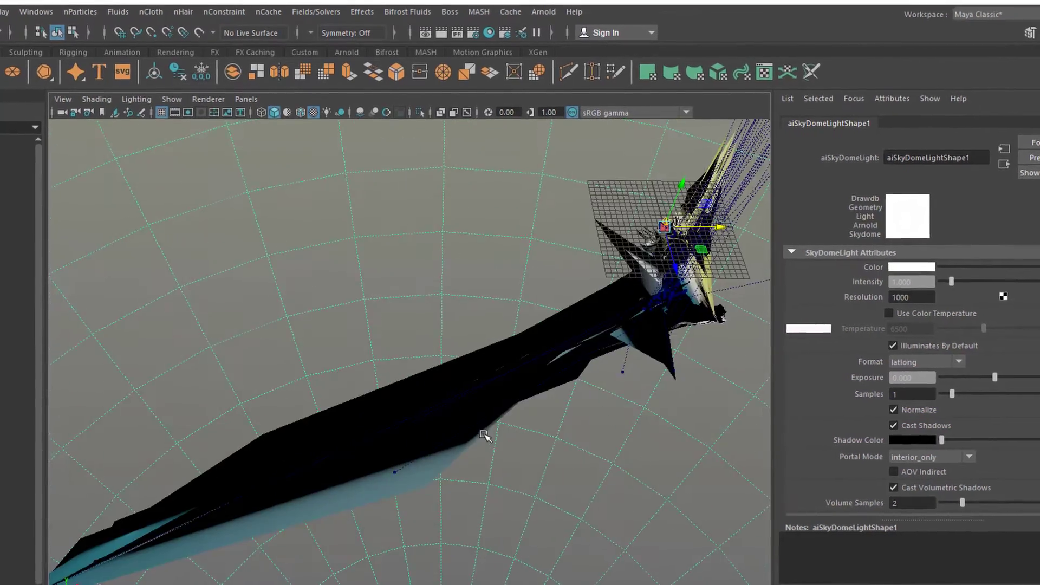
{"action": "scroll", "coordinate": [482, 436], "scroll_direction": "down", "scroll_amount": 3}
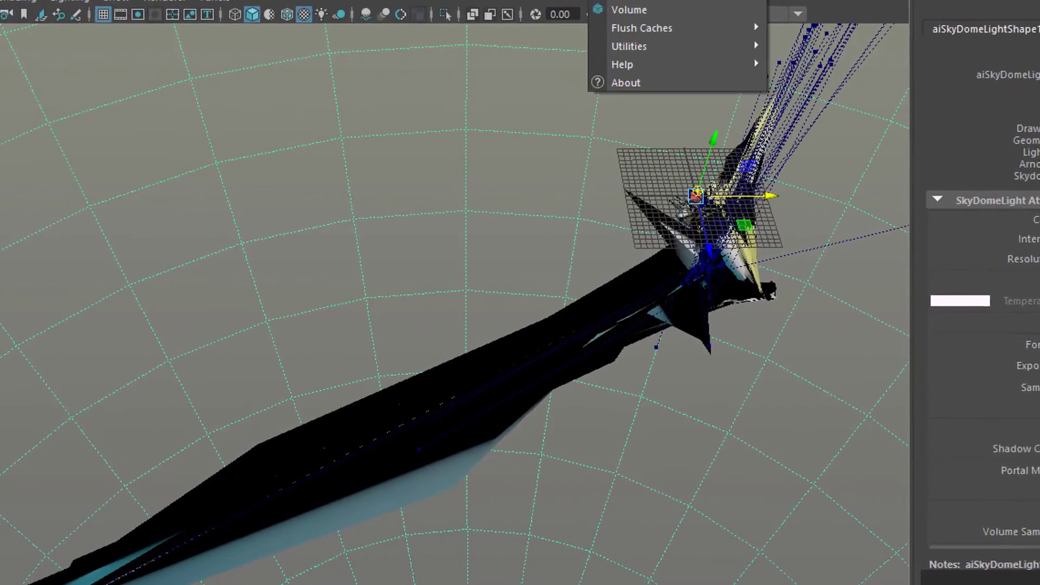
- Render the scene again in Arnold and reorient the view around the cloth
{"action": "left_click", "coordinate": [640, 5]}
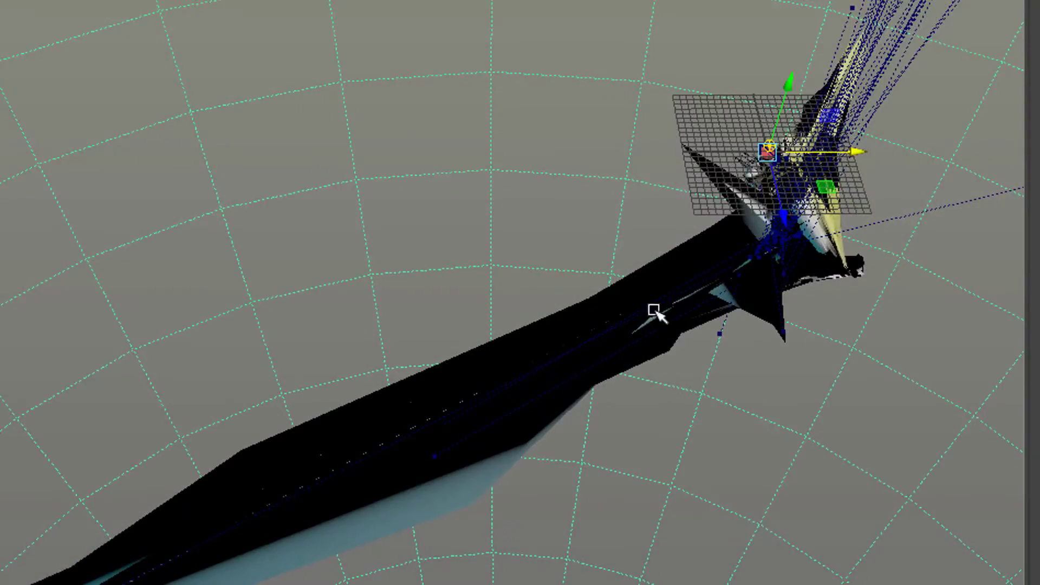
{"action": "left_click_drag", "start_coordinate": [654, 309], "coordinate": [411, 385], "text": "alt"}
{"action": "middle_click_drag", "start_coordinate": [454, 357], "coordinate": [473, 342], "text": "alt"}
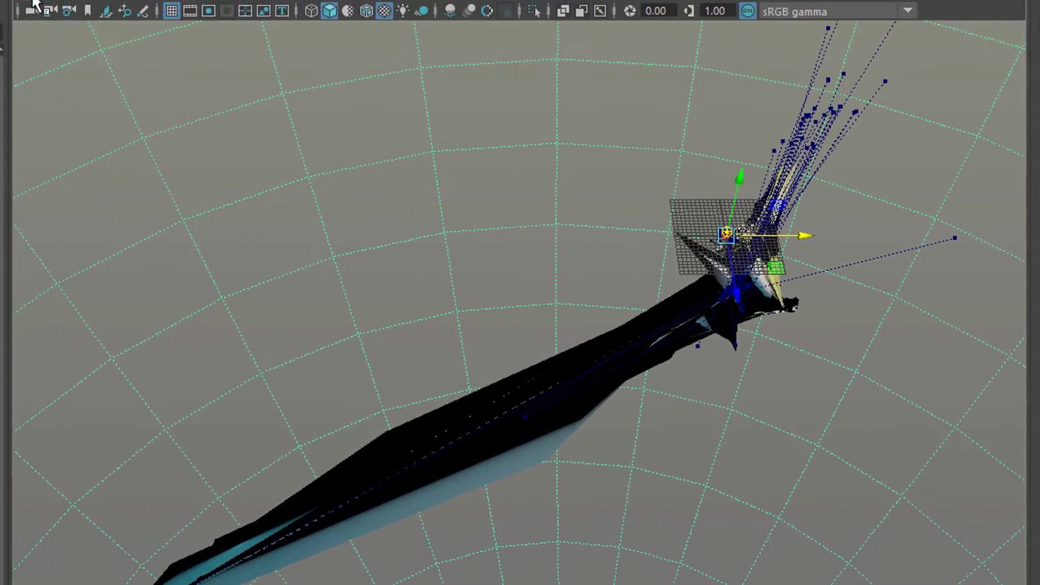
- Turn on the Resolution Gate and position the cloth inside the 960 x 540 frame
{"action": "left_click", "coordinate": [39, 1]}
{"action": "mouse_move", "coordinate": [104, 351]}
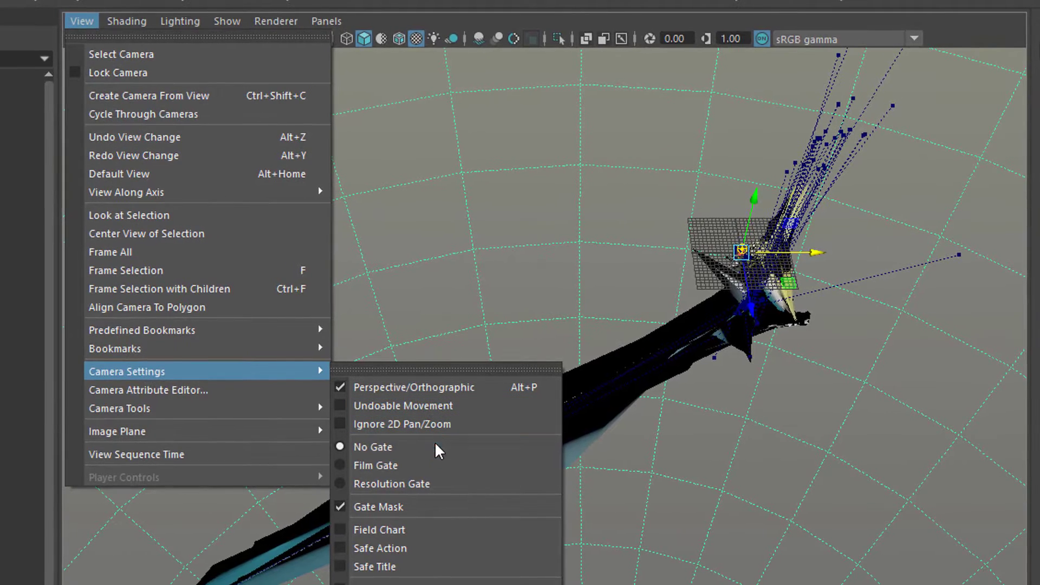
{"action": "left_click", "coordinate": [435, 484]}
{"action": "middle_click_drag", "start_coordinate": [692, 479], "coordinate": [740, 447], "text": "alt"}
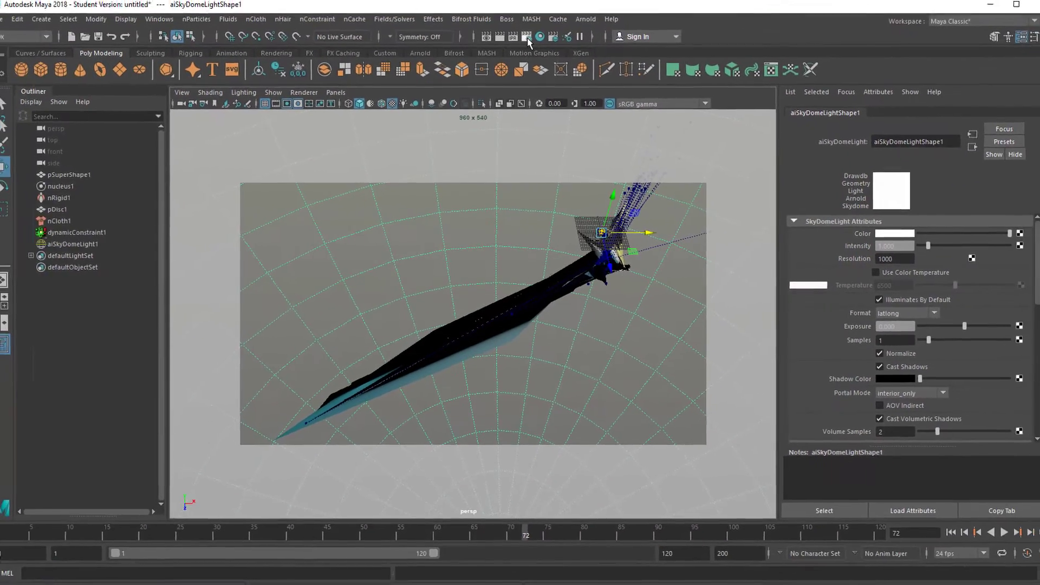
- Enable Motion Blur in the Arnold Renderer settings and render a motion-blurred image
{"action": "left_click", "coordinate": [525, 42]}
{"action": "left_click", "coordinate": [127, 155]}
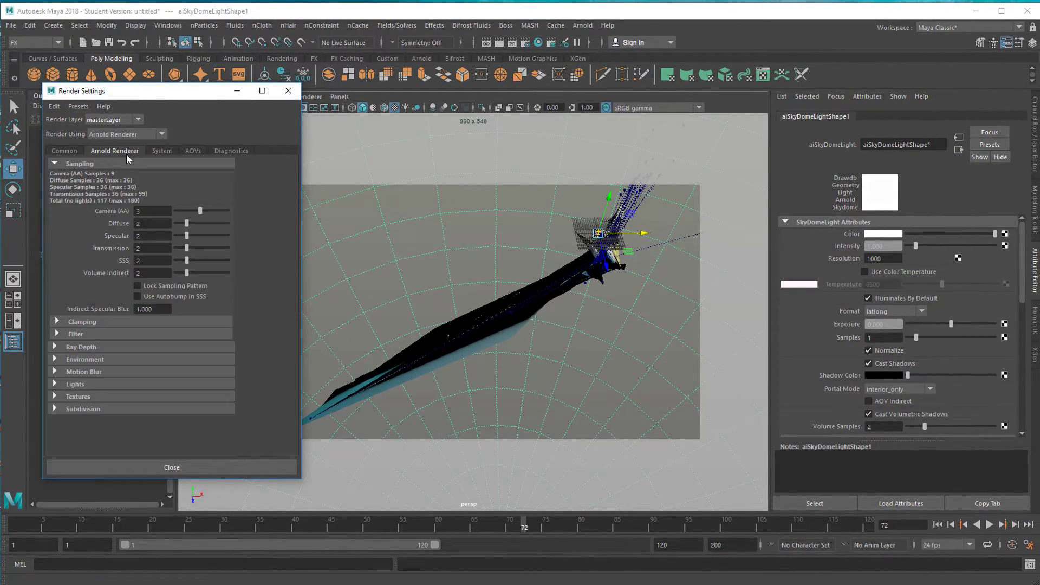
{"action": "left_click", "coordinate": [55, 372]}
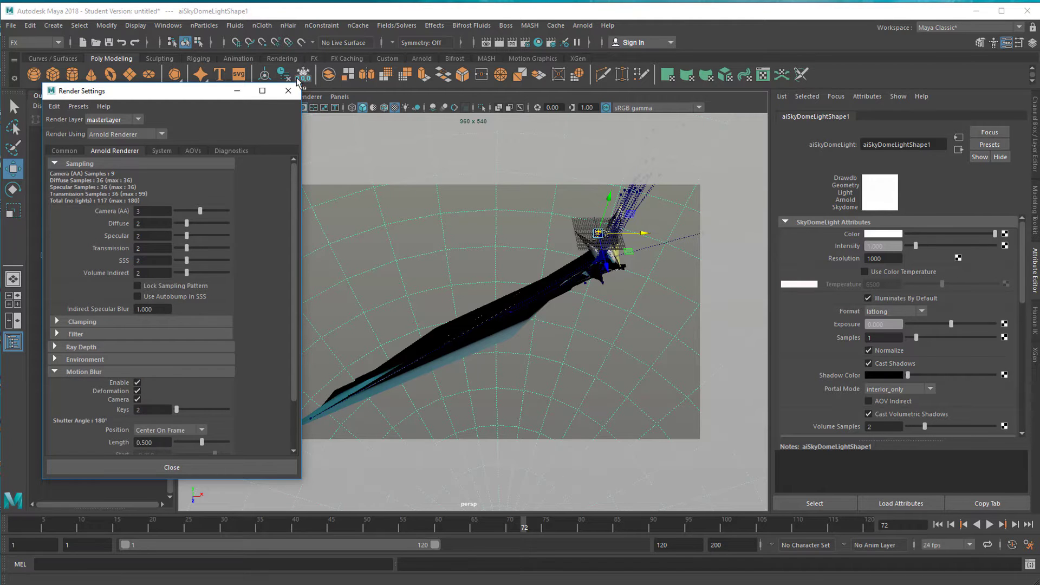
{"action": "left_click", "coordinate": [288, 91]}
{"action": "left_click", "coordinate": [579, 25]}
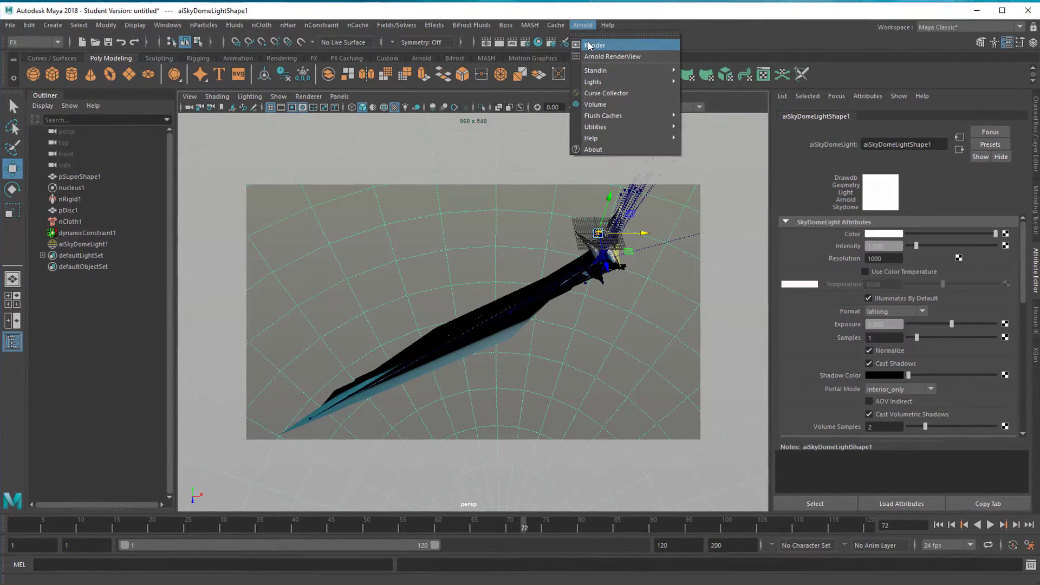
{"action": "left_click", "coordinate": [587, 41]}
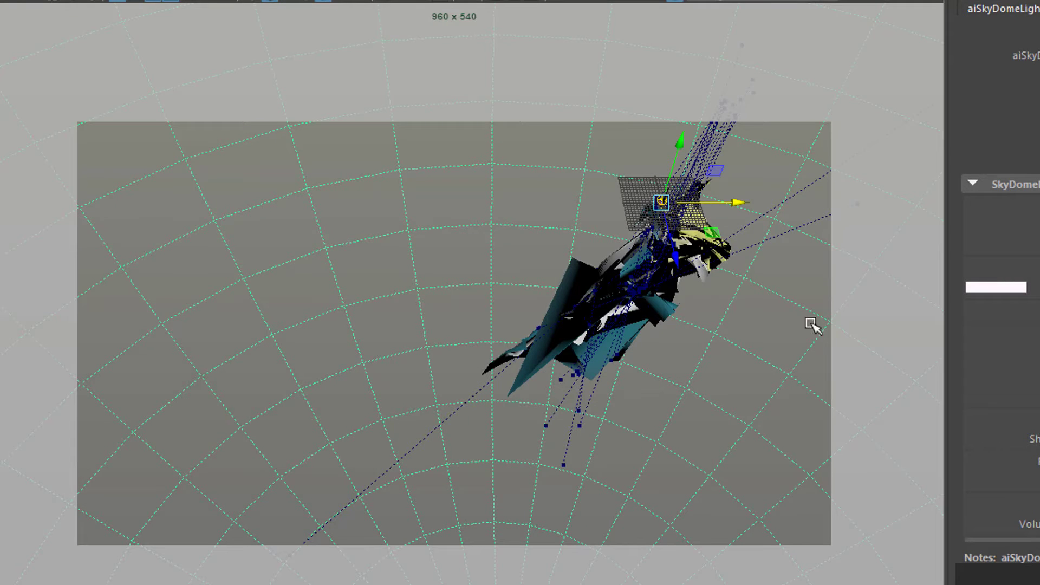
- Deselect the aiSkyDomeLight and zoom and pan to recentre the cloth setup
{"action": "left_click_drag", "start_coordinate": [725, 487], "coordinate": [764, 464], "text": "alt"}
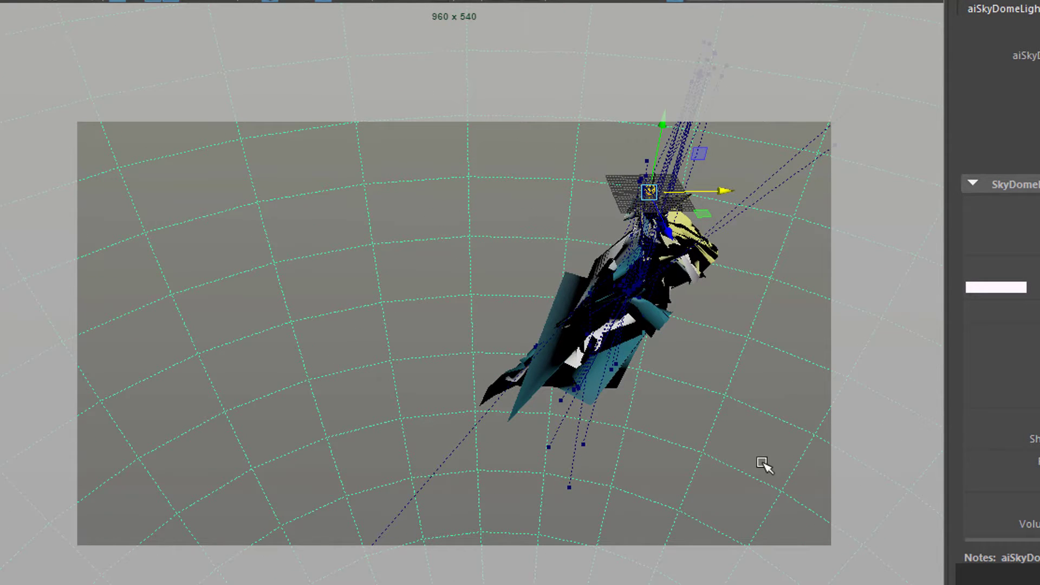
{"action": "key", "text": "Delete"}
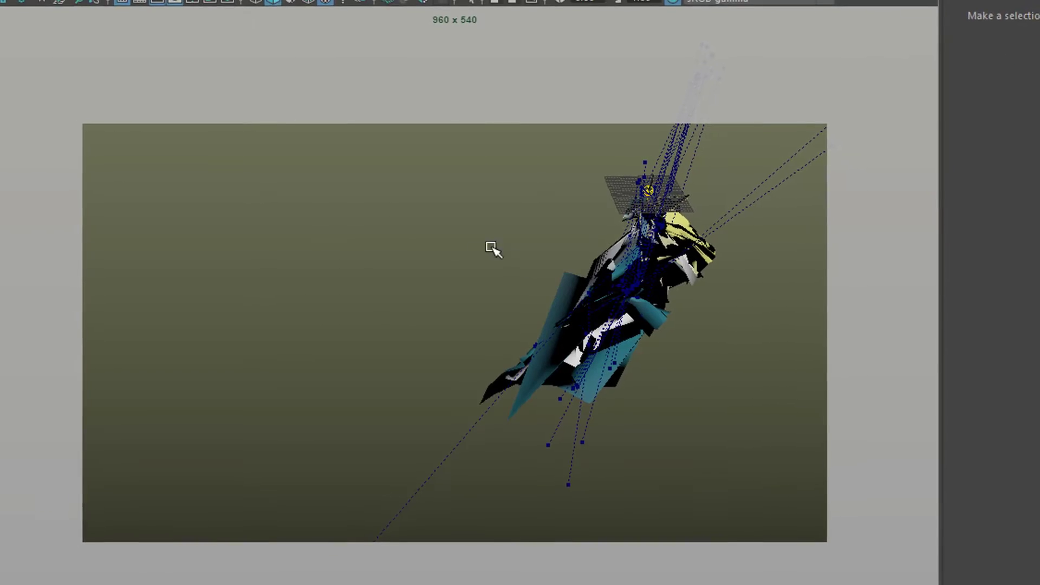
{"action": "scroll", "coordinate": [542, 364], "scroll_direction": "up", "scroll_amount": 3}
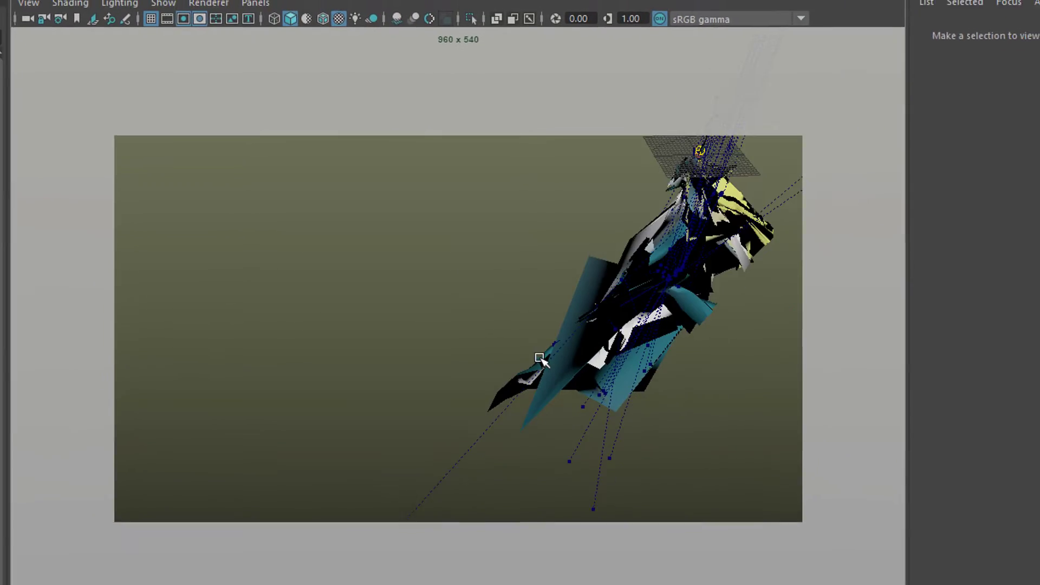
{"action": "middle_click_drag", "start_coordinate": [541, 359], "coordinate": [363, 411], "text": "alt"}
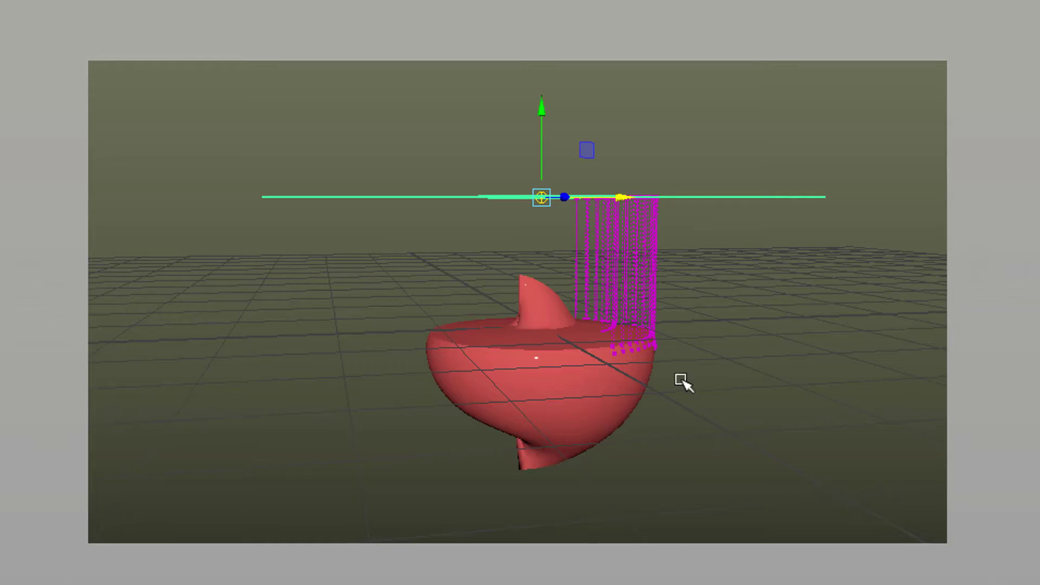
- Select dynamicConstraint1 to show its Spring method and 0.020 strength in the Attribute Editor
{"action": "left_click_drag", "start_coordinate": [683, 380], "coordinate": [686, 399], "text": "alt"}
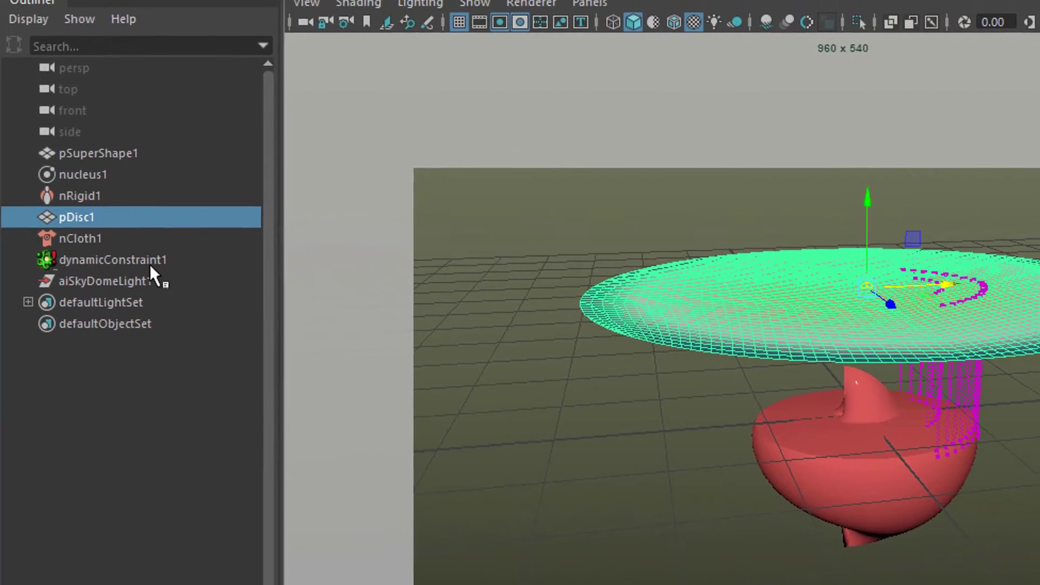
{"action": "left_click", "coordinate": [151, 260]}
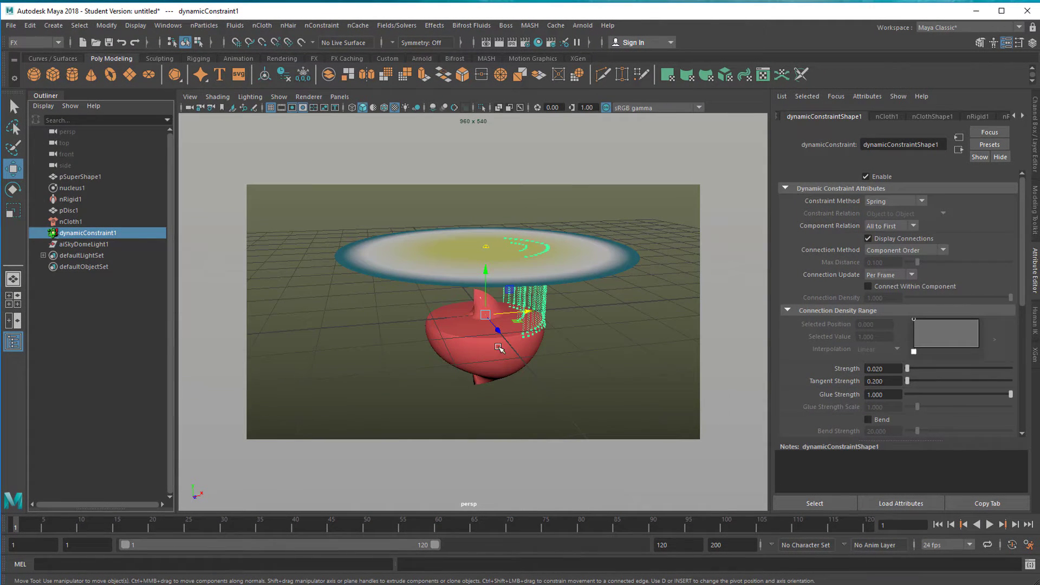
- Select the pSuperShape1 collider and drag nRigidShape1's Stickiness down to 0.505
{"action": "left_click", "coordinate": [472, 336]}
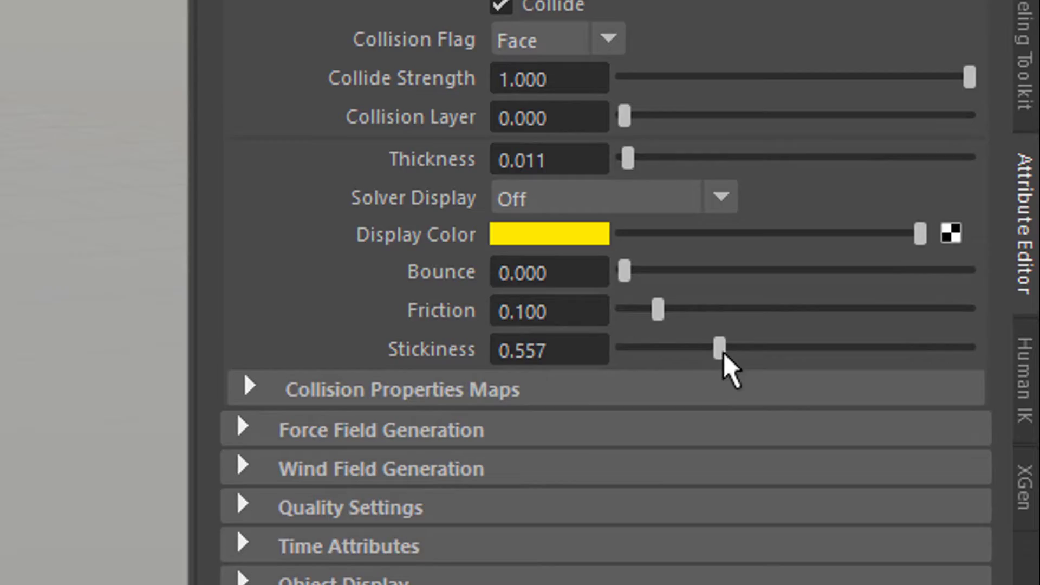
{"action": "left_click_drag", "start_coordinate": [735, 349], "coordinate": [576, 377]}
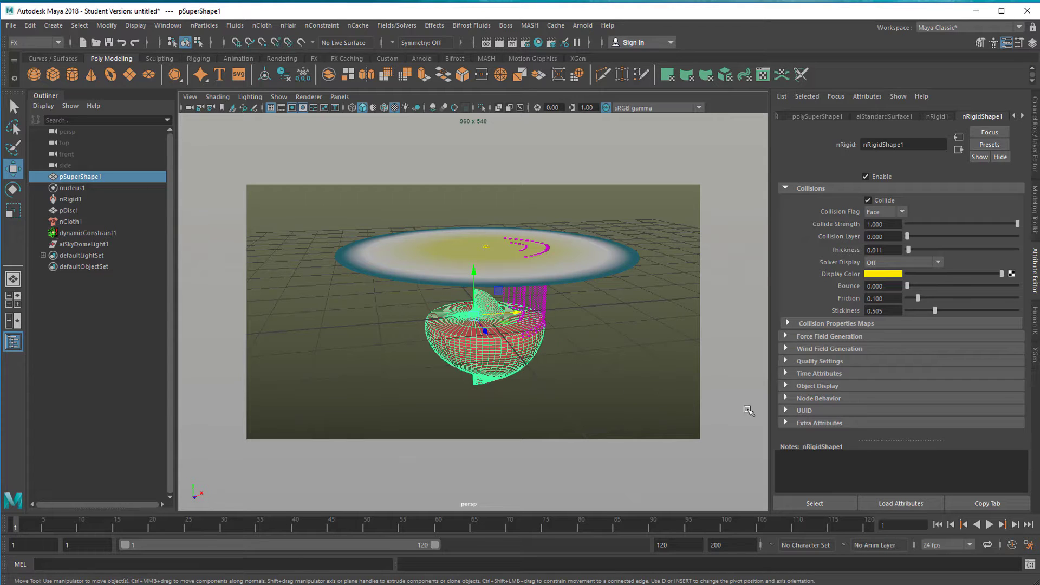
- Rewind to the first frame and briefly play the cloth simulation
{"action": "left_click", "coordinate": [941, 526]}
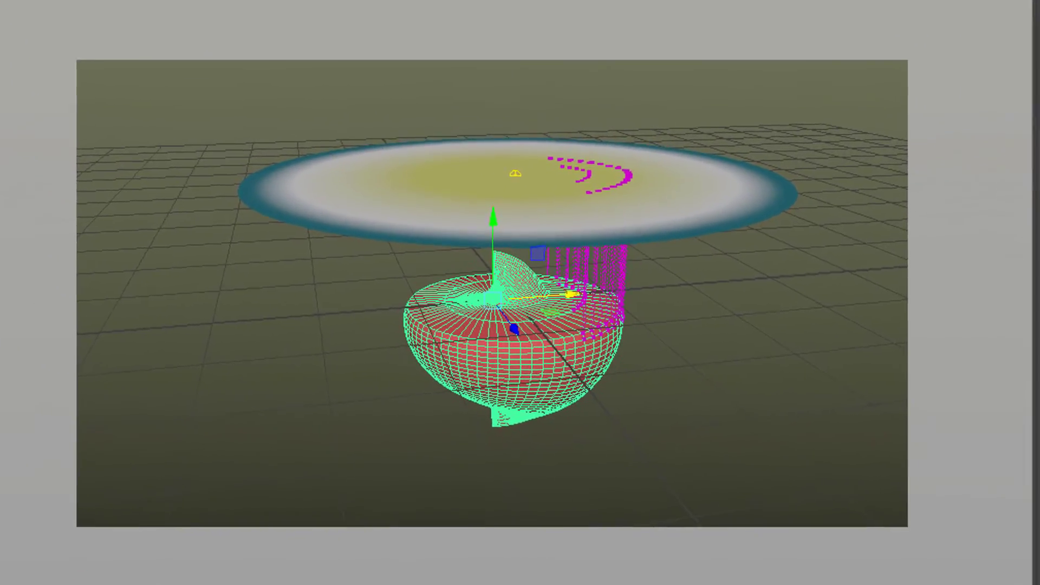
{"action": "key", "text": "alt+v"}
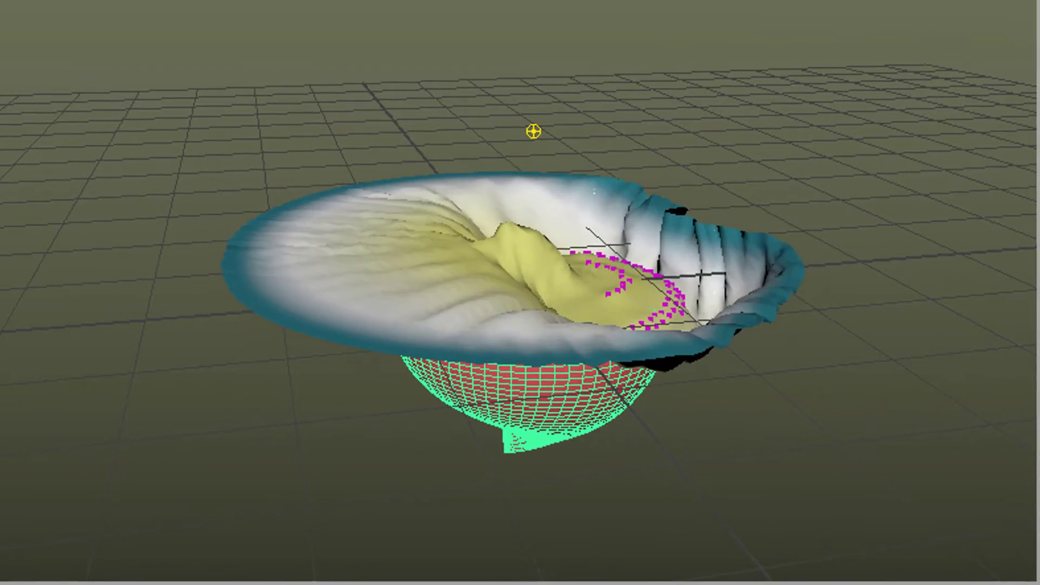
{"action": "key", "text": "Escape"}
- Orbit out to a wide view of the draped cloth and resume the simulation
{"action": "left_click_drag", "start_coordinate": [872, 474], "coordinate": [659, 484], "text": "alt"}
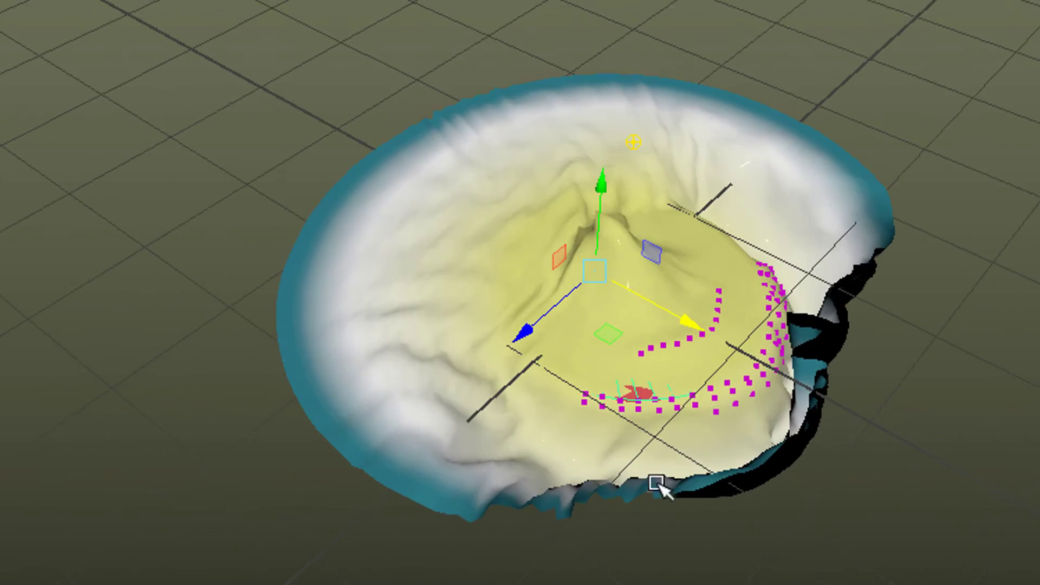
{"action": "right_click_drag", "start_coordinate": [657, 421], "coordinate": [843, 239], "text": "alt"}
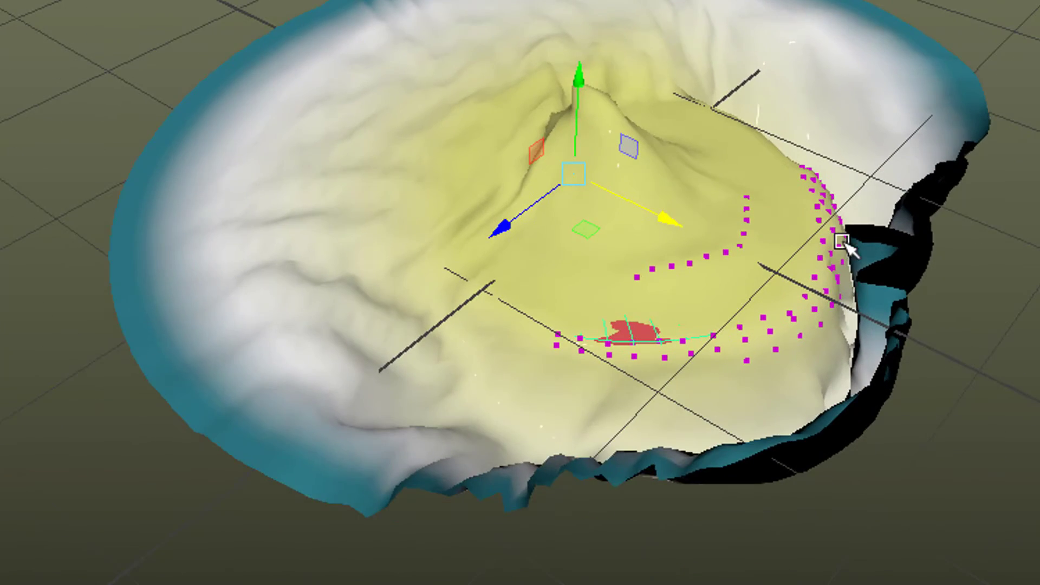
{"action": "left_click_drag", "start_coordinate": [750, 476], "coordinate": [796, 390], "text": "alt"}
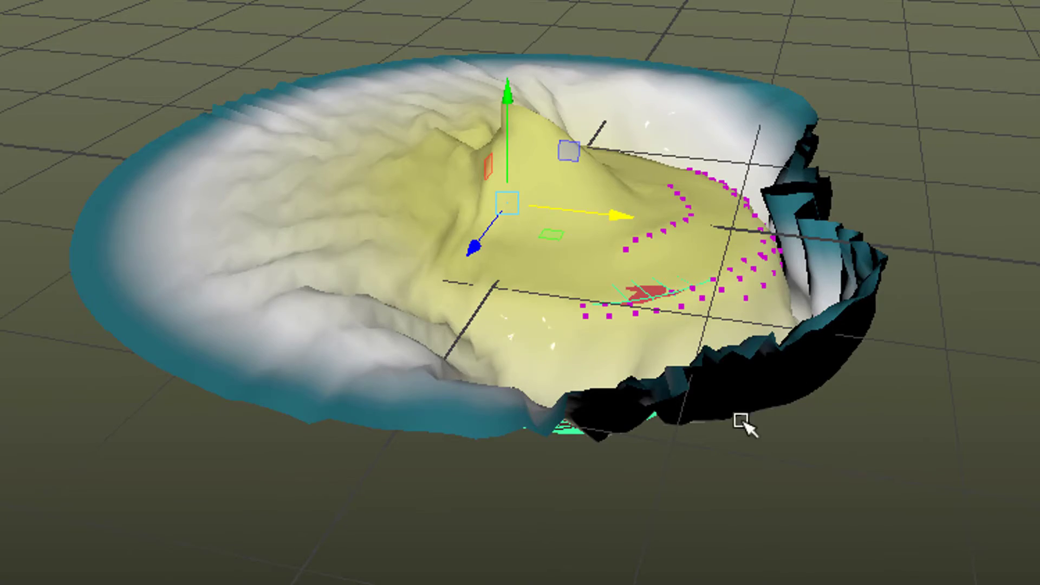
{"action": "left_click_drag", "start_coordinate": [743, 422], "coordinate": [753, 445], "text": "alt"}
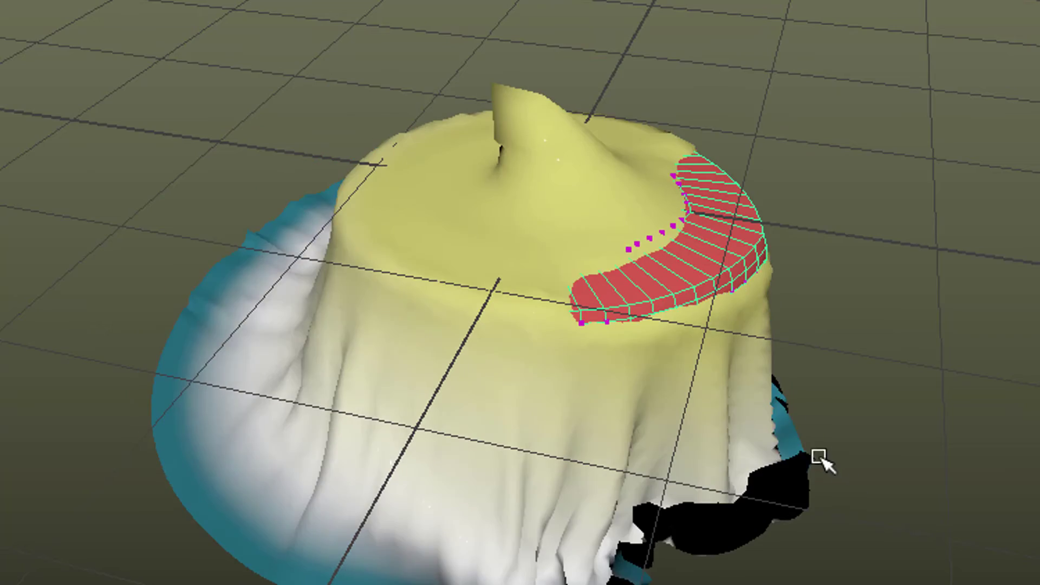
{"action": "mouse_move", "coordinate": [819, 457]}
{"action": "left_mouse_down", "text": "alt"}
{"action": "mouse_move", "coordinate": [866, 404]}
{"action": "mouse_move", "coordinate": [790, 432]}
{"action": "mouse_move", "coordinate": [747, 364]}
{"action": "left_mouse_up", "text": "alt"}
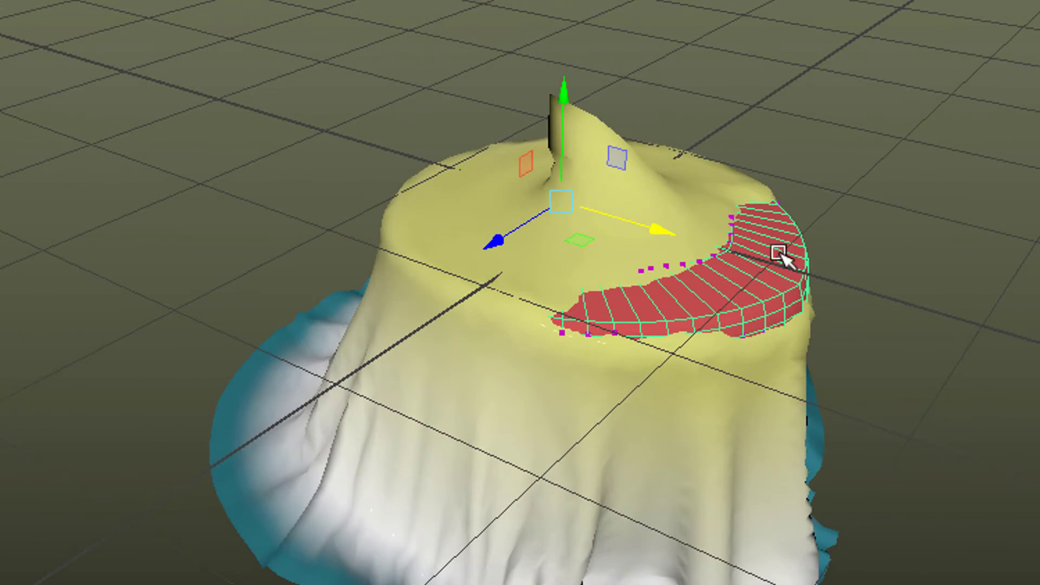
{"action": "left_click_drag", "start_coordinate": [857, 427], "coordinate": [670, 443], "text": "alt"}
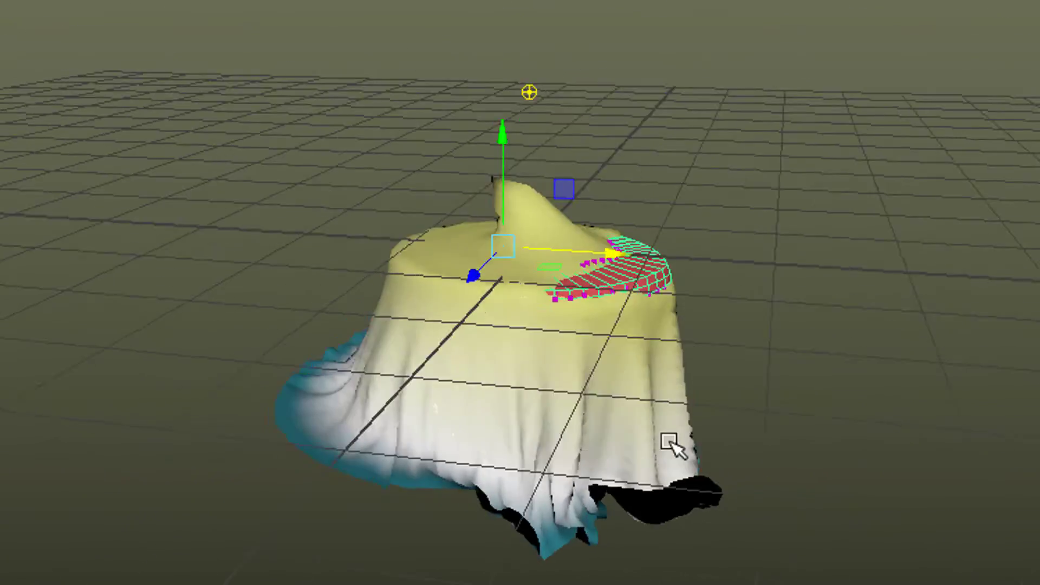
{"action": "right_click_drag", "start_coordinate": [670, 443], "coordinate": [372, 372], "text": "alt"}
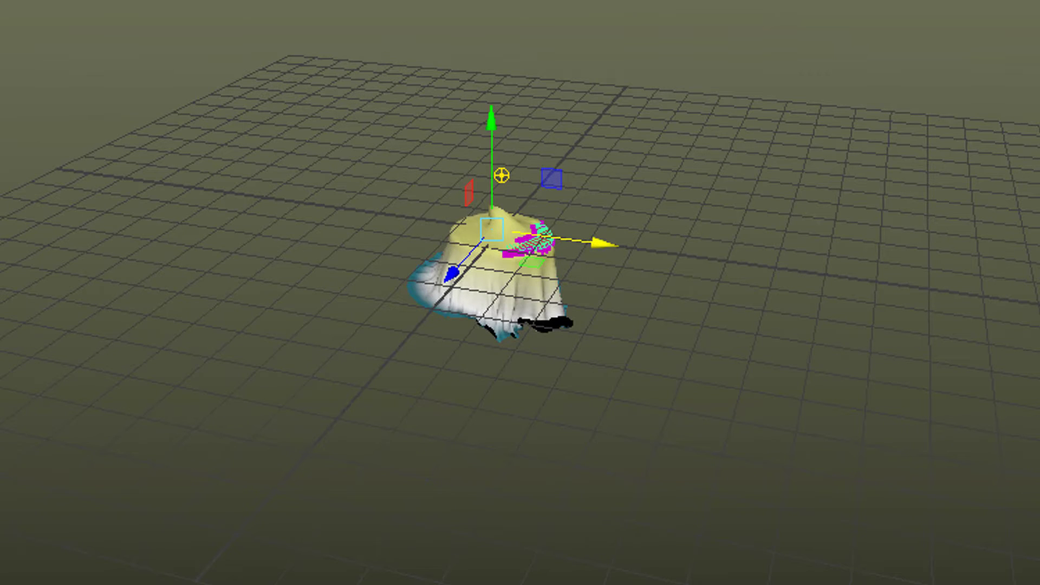
{"action": "key", "text": "q"}
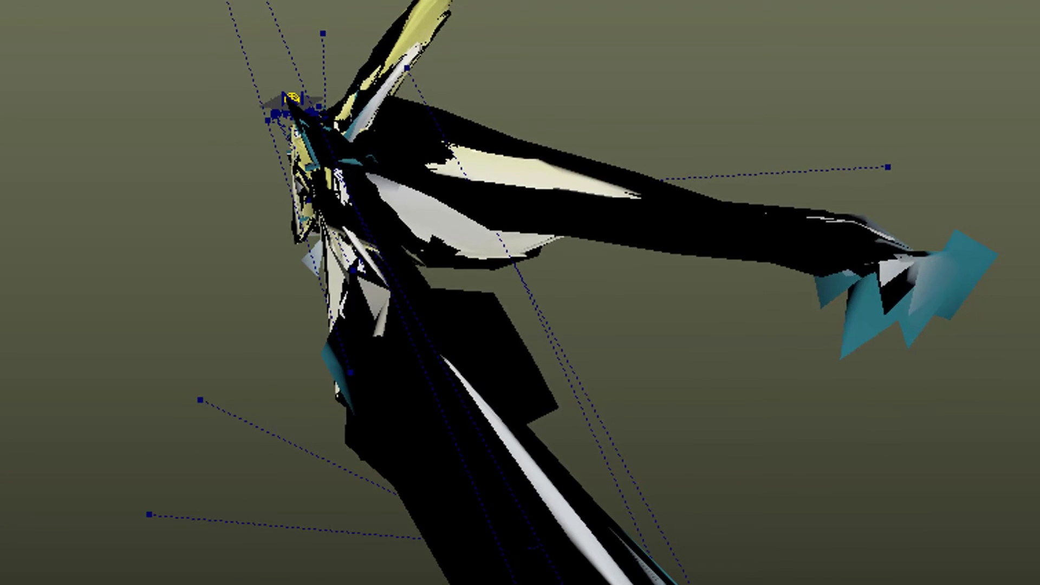
- Stop playback at frame 56 with the cloth torn into jagged shards
{"action": "key", "text": "ctrl+z"}
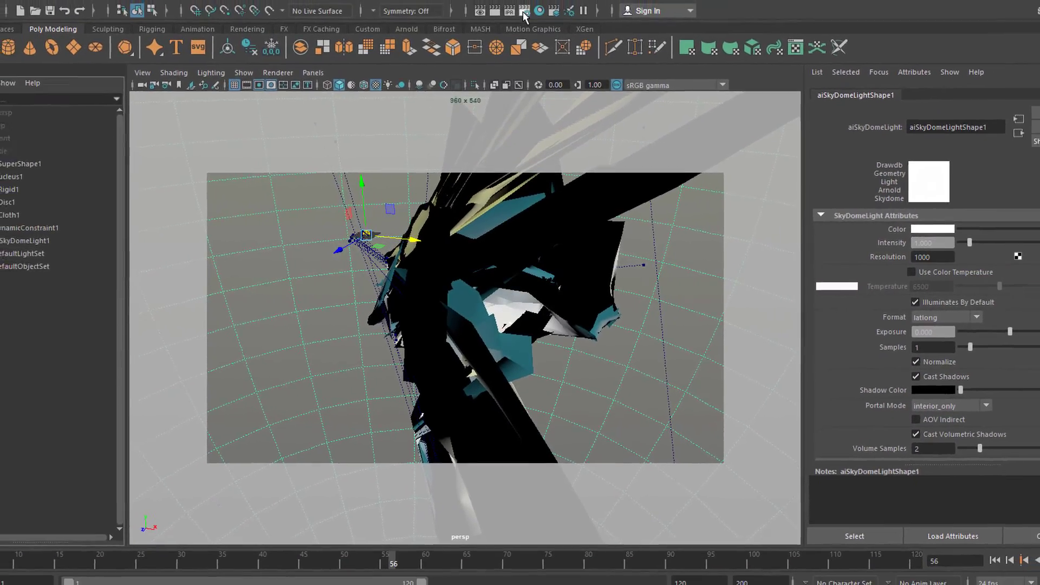
{"action": "left_click", "coordinate": [524, 12]}
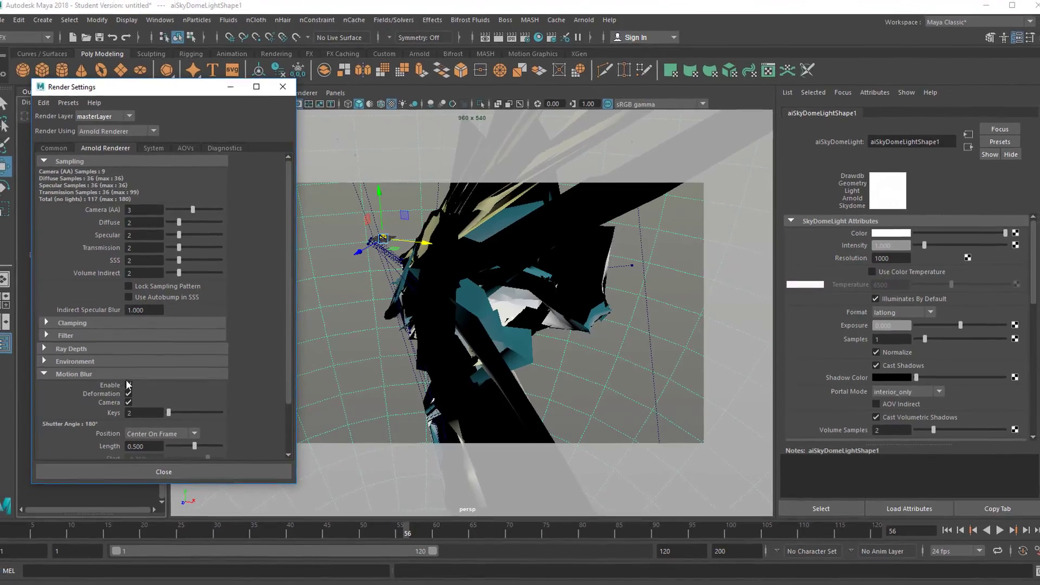
{"action": "left_click", "coordinate": [286, 89]}
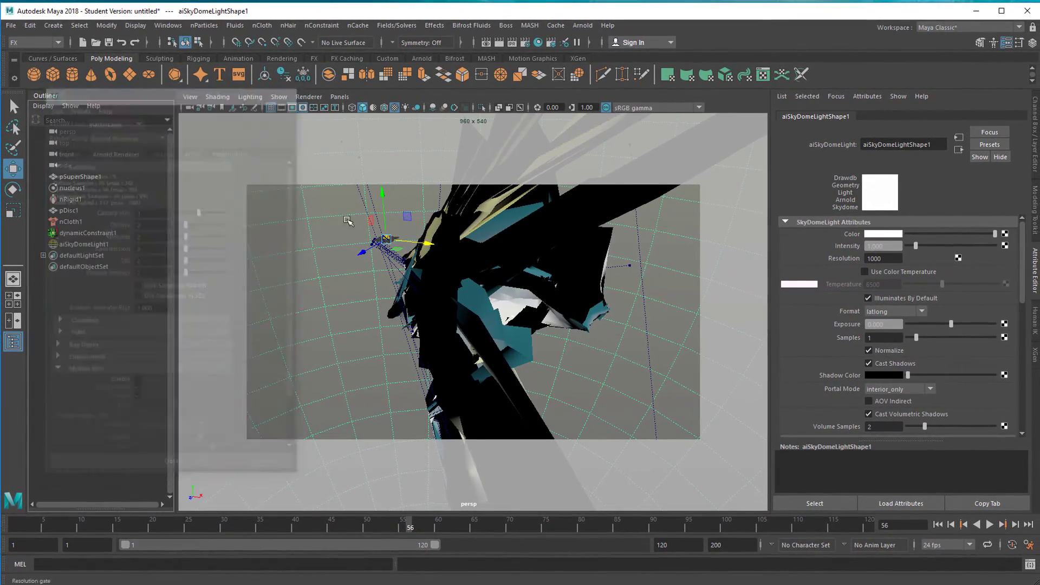
{"action": "right_click_drag", "start_coordinate": [526, 372], "coordinate": [287, 398], "text": "alt"}
{"action": "middle_click_drag", "start_coordinate": [460, 403], "coordinate": [456, 337], "text": "alt"}
{"action": "left_click_drag", "start_coordinate": [418, 360], "coordinate": [551, 388], "text": "alt"}
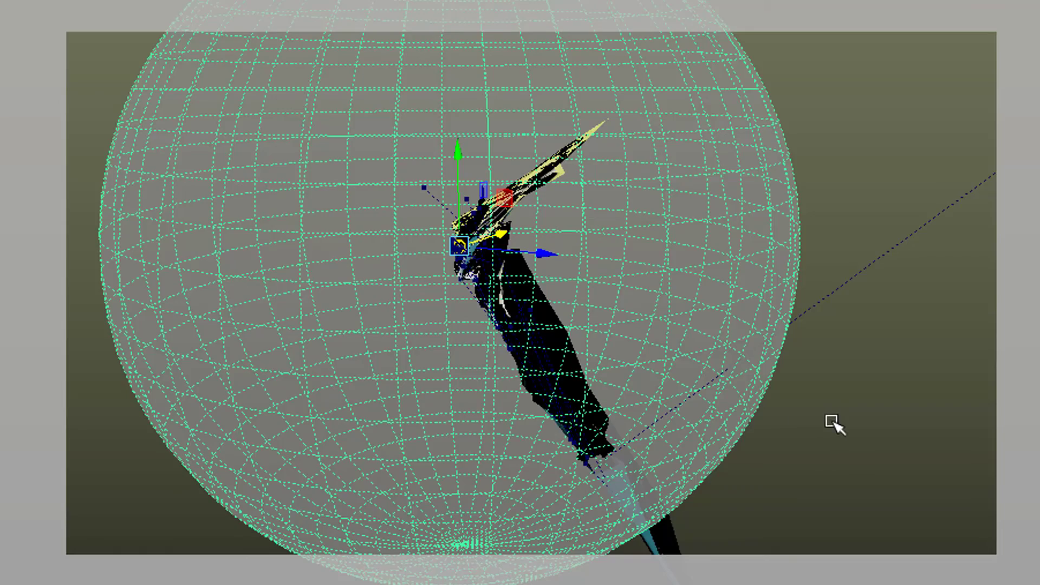
{"action": "right_click_drag", "start_coordinate": [631, 375], "coordinate": [333, 425], "text": "alt"}
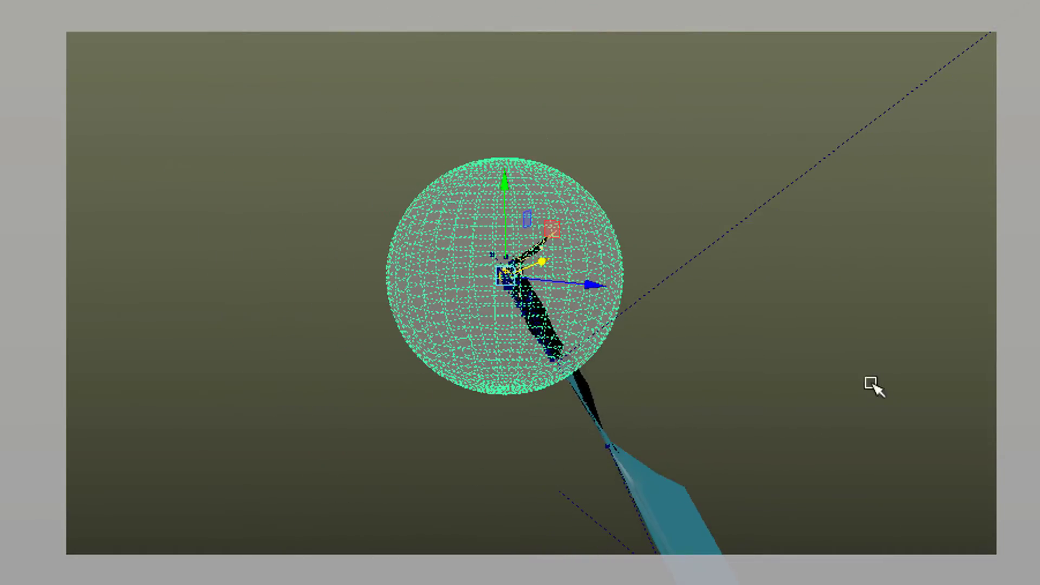